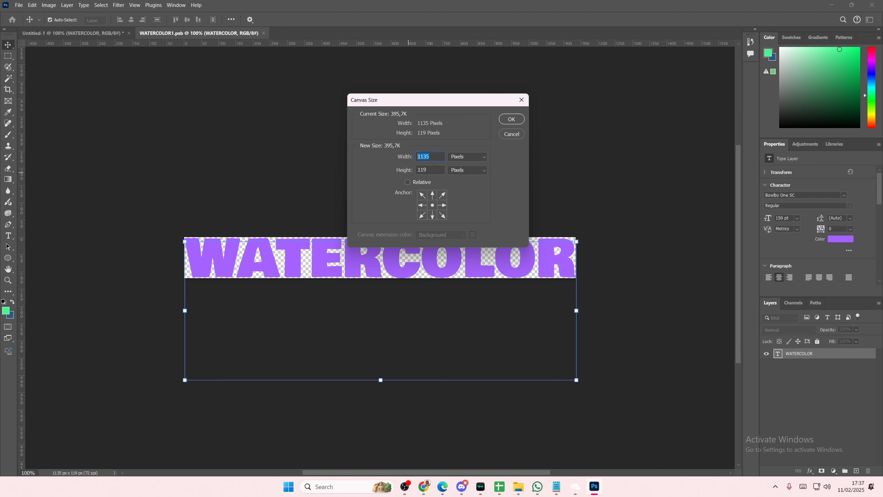
# Step: Resize the smart object's canvas to 1500 pixels wide and 1000 pixels high
pyautogui.write('1500')
pyautogui.doubleClick(412, 169)
pyautogui.write('1000')
pyautogui.click(517, 120)
pyautogui.scroll(-3, 529, 234)
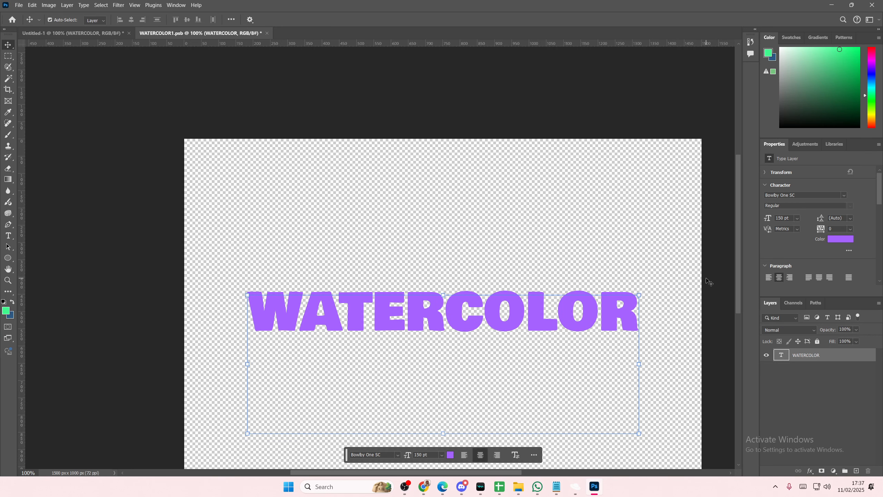
# Step: Apply a white Inner Glow with 100% opacity and size 20 to the WATERCOLOR text layer, and save and close the smart object
pyautogui.doubleClick(833, 360)
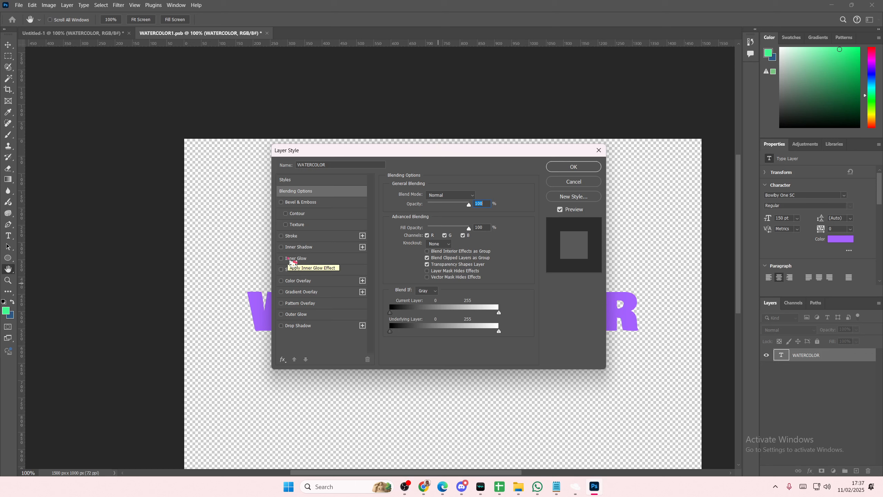
pyautogui.click(289, 260)
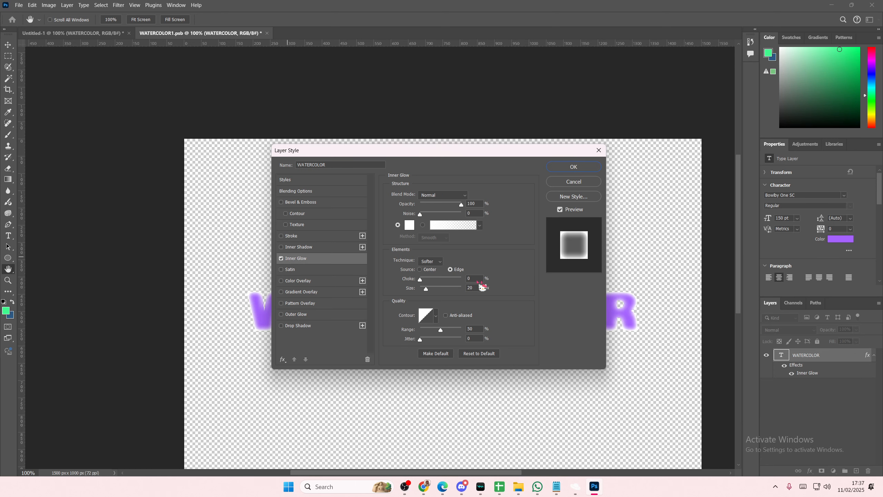
pyautogui.click(573, 167)
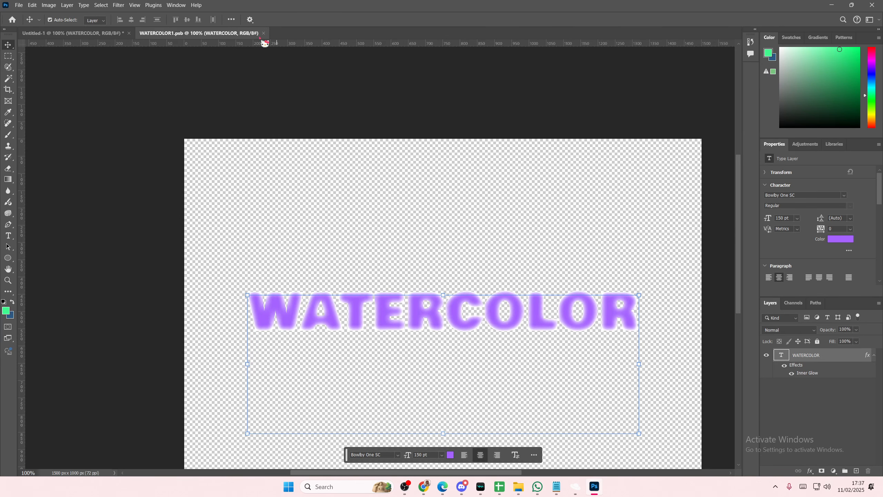
pyautogui.click(266, 33)
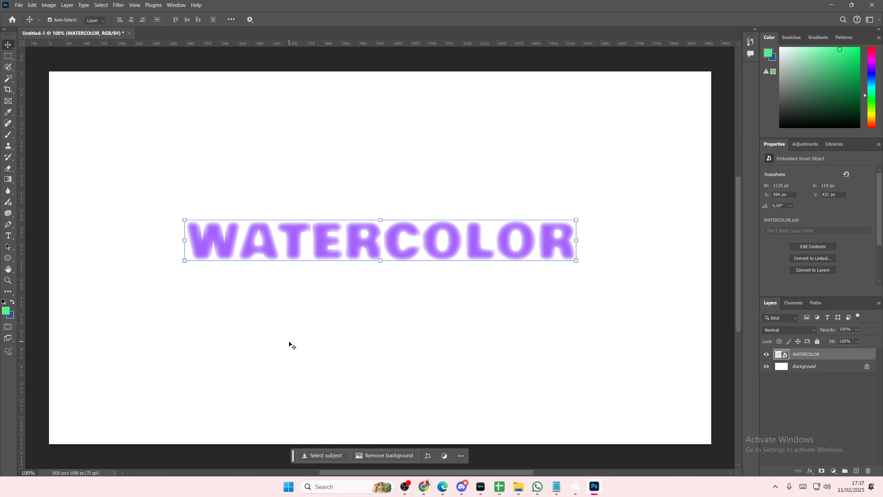
# Step: Split the WATERCOLOR smart object's Current Layer white Blend If slider to 0 / 255
pyautogui.doubleClick(829, 359)
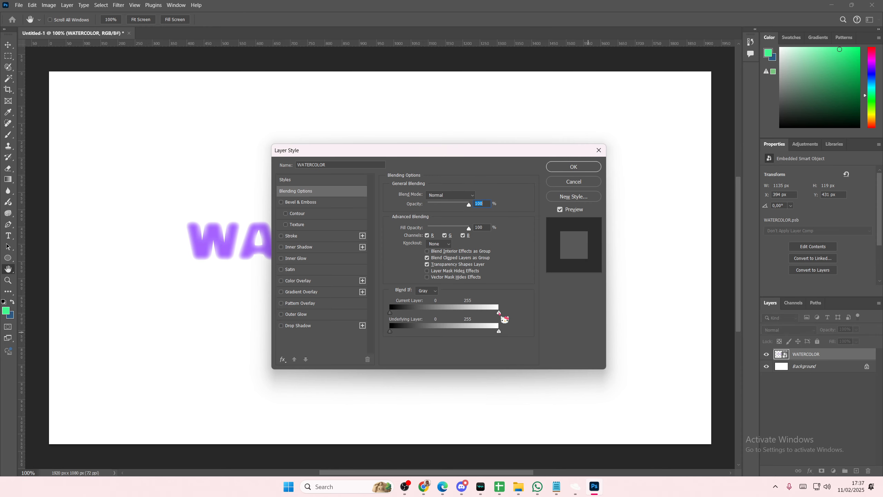
pyautogui.press('alt')
pyautogui.moveTo(499, 313); pyautogui.dragTo(390, 315)
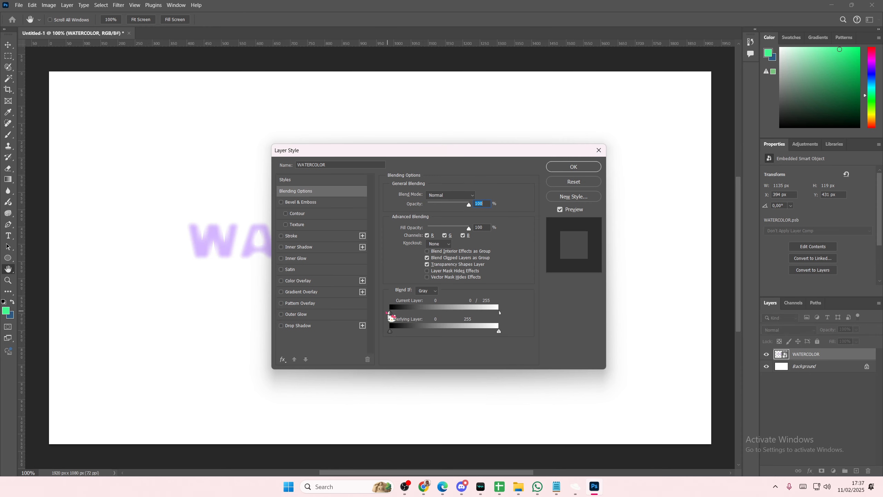
pyautogui.click(570, 167)
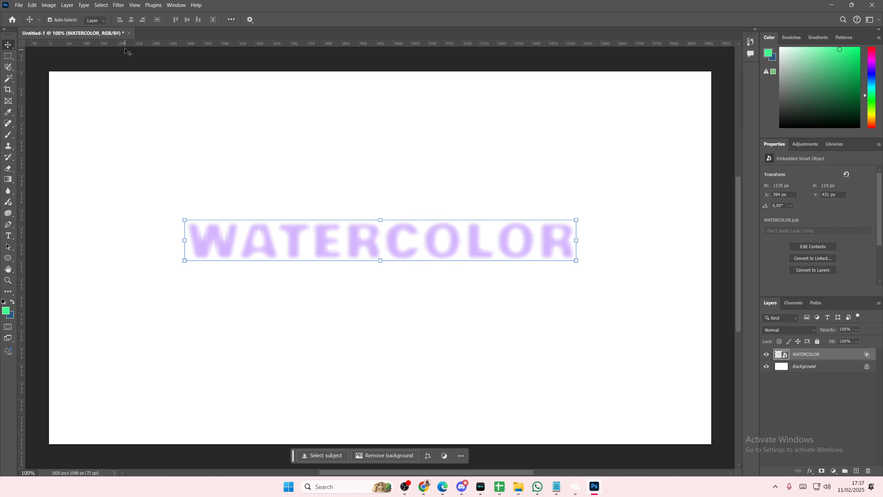
# Step: Apply the Difference Clouds render filter to the WATERCOLOR smart object
pyautogui.hotkey('alt', 'Tab')
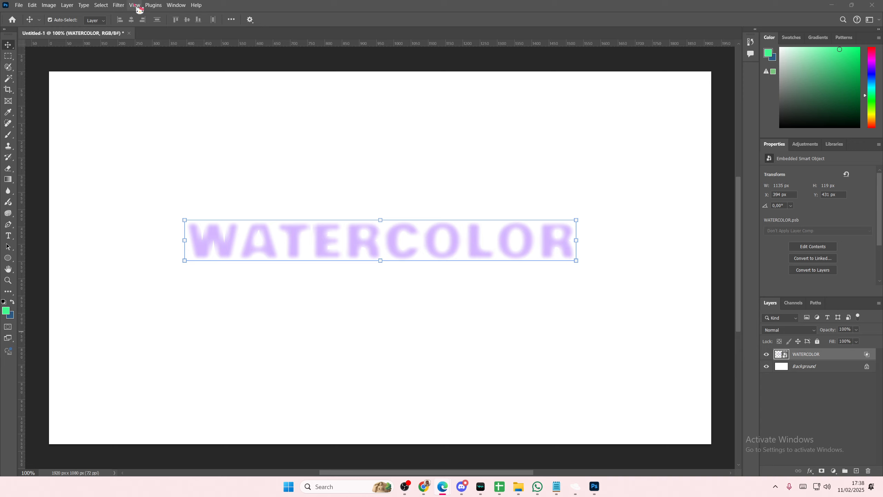
pyautogui.click(119, 5)
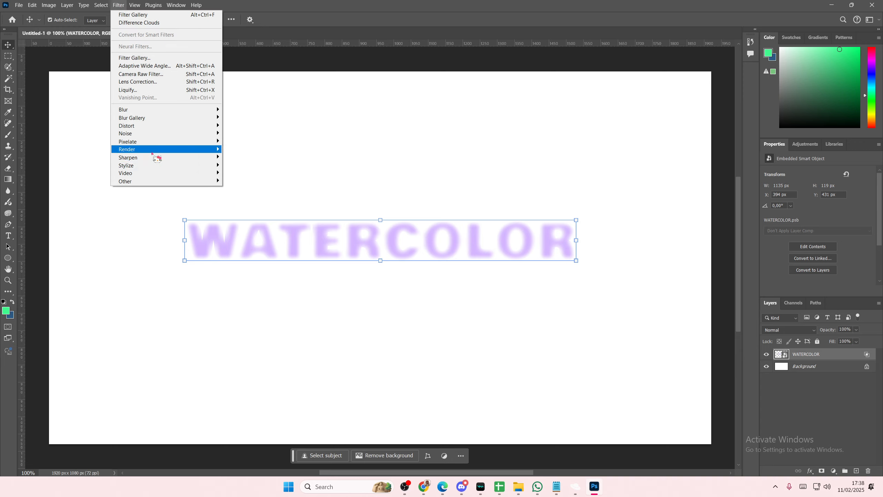
pyautogui.moveTo(171, 150)
pyautogui.click(262, 185)
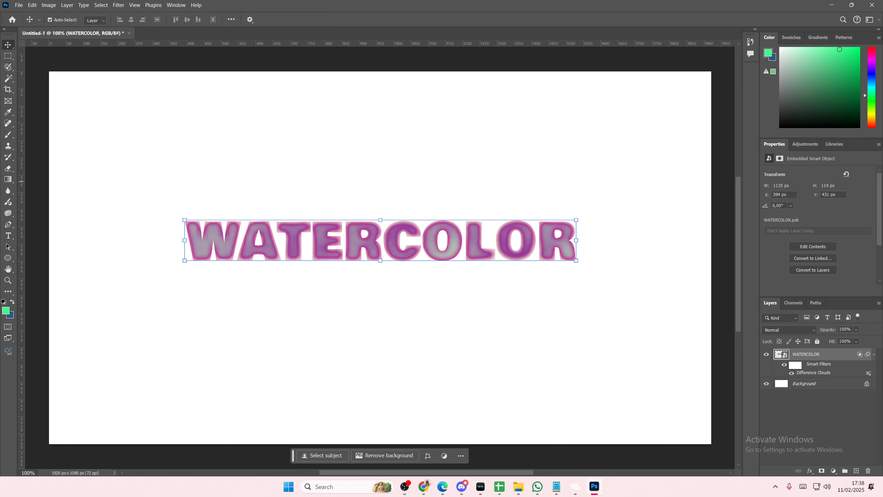
# Step: Choose the Sponge effect in the Filter Gallery with brush size 5, definition 1 and smoothness 15
pyautogui.click(443, 486)
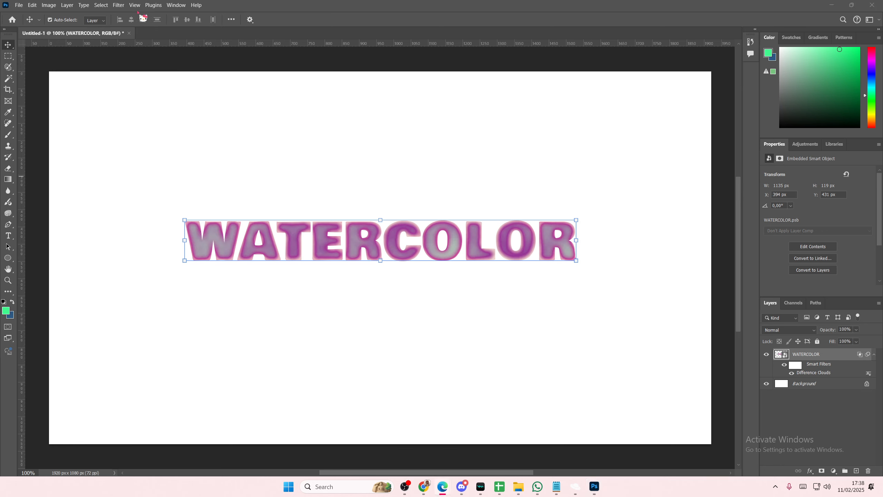
pyautogui.click(119, 5)
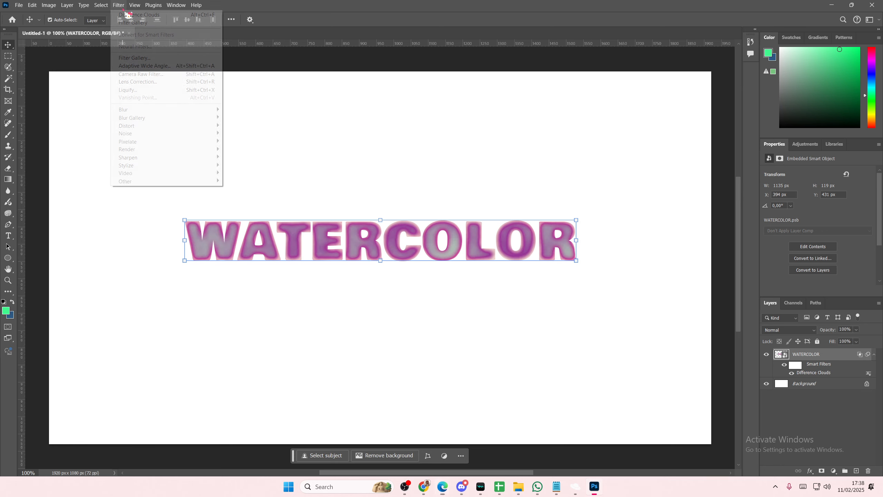
pyautogui.click(156, 59)
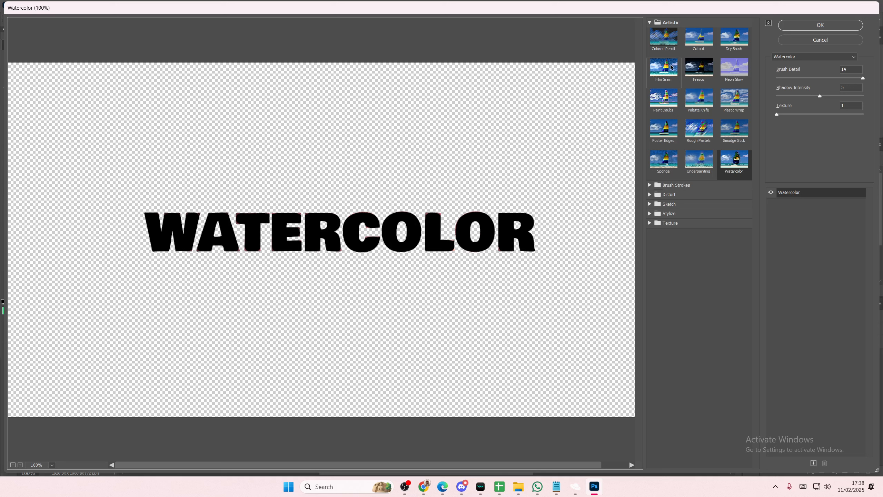
pyautogui.click(674, 163)
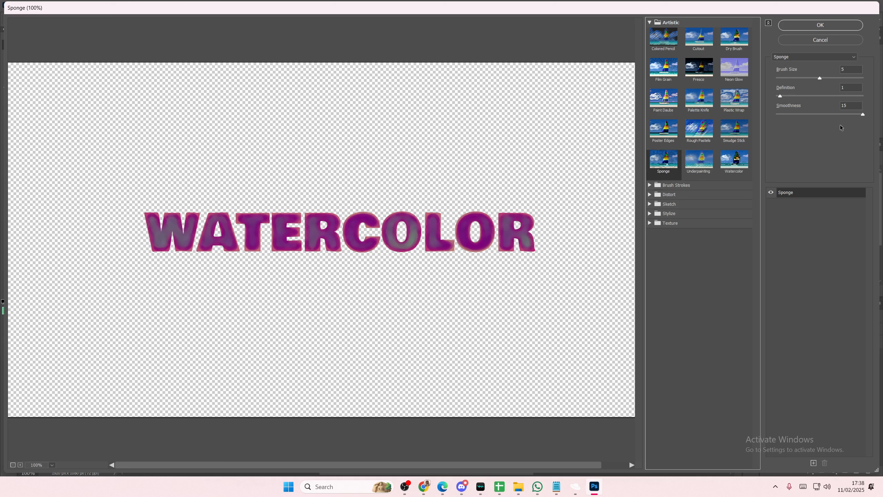
pyautogui.press('Return')
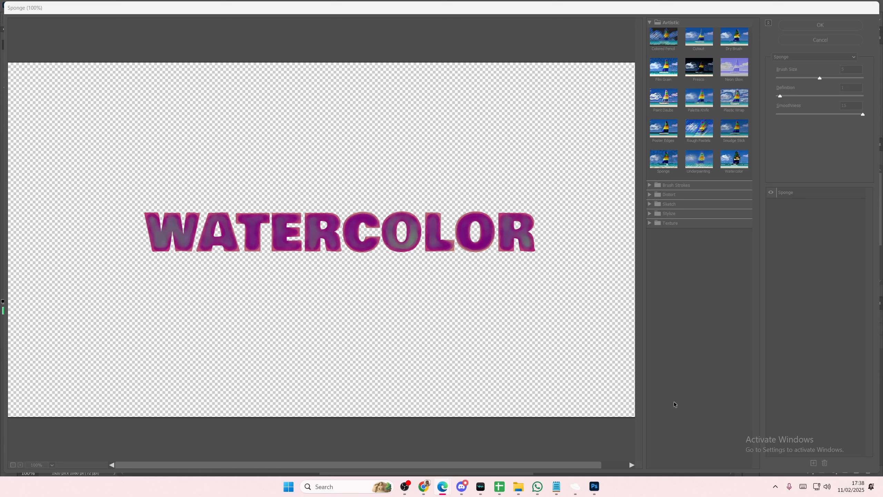
# Step: Add a Cutout effect above Sponge with number of levels 8, edge simplicity 0 and edge fidelity 1, and apply the gallery
pyautogui.click(813, 463)
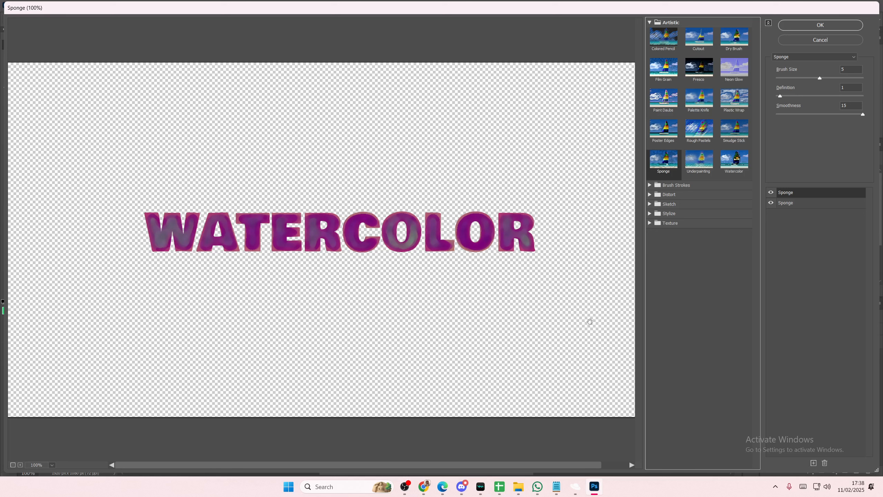
pyautogui.click(699, 37)
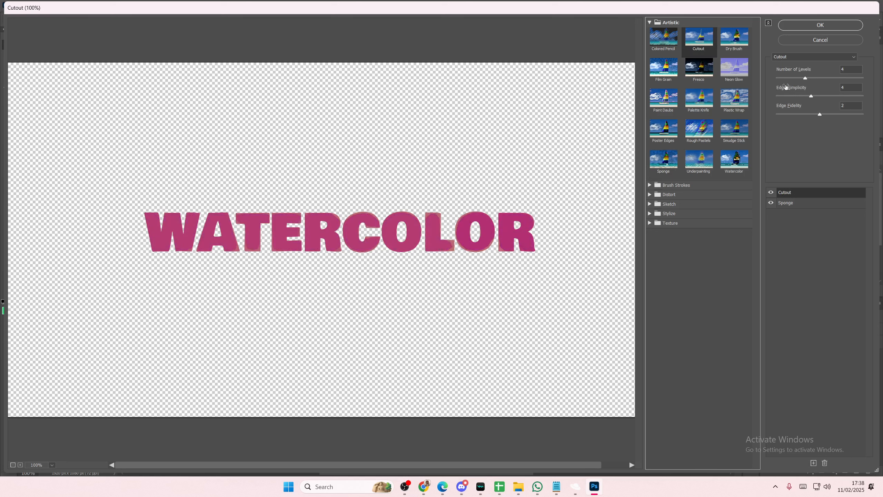
pyautogui.moveTo(806, 79); pyautogui.dragTo(863, 77)
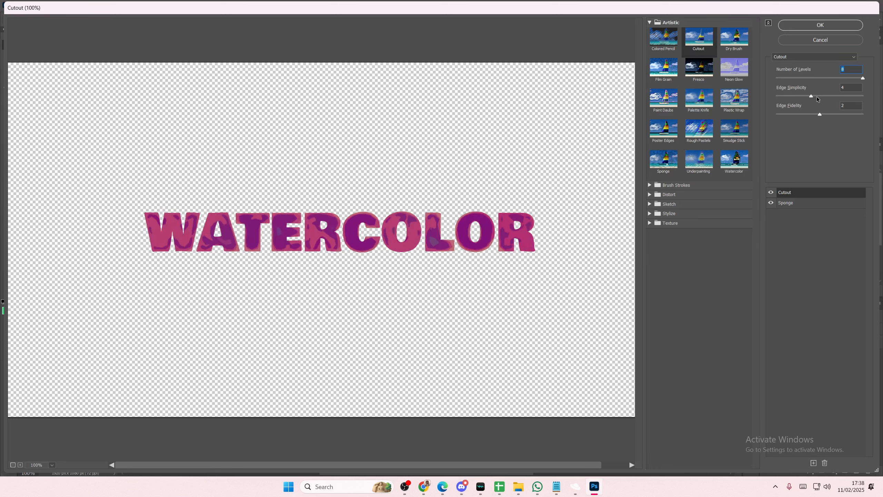
pyautogui.moveTo(811, 96); pyautogui.dragTo(738, 98)
pyautogui.moveTo(824, 117); pyautogui.dragTo(773, 116)
pyautogui.click(807, 28)
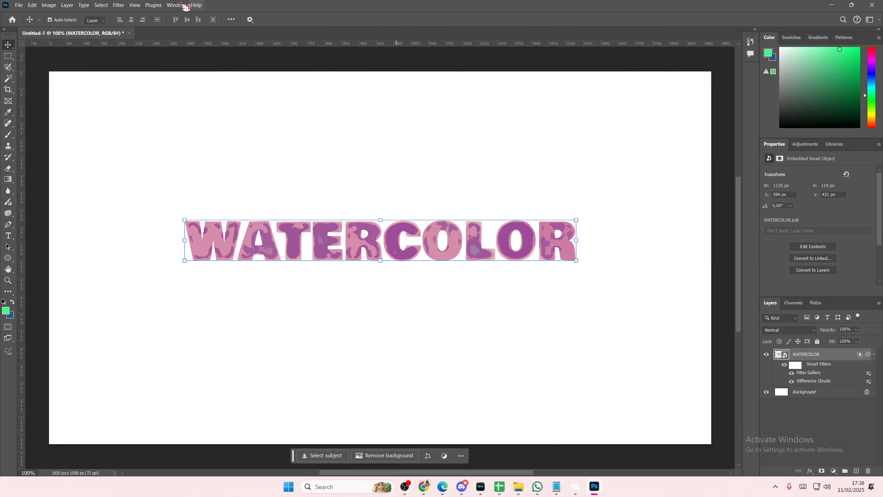
# Step: Apply a second Filter Gallery containing only the Watercolor effect, with brush detail 14, shadow intensity 5 and texture 1
pyautogui.click(119, 5)
pyautogui.click(139, 57)
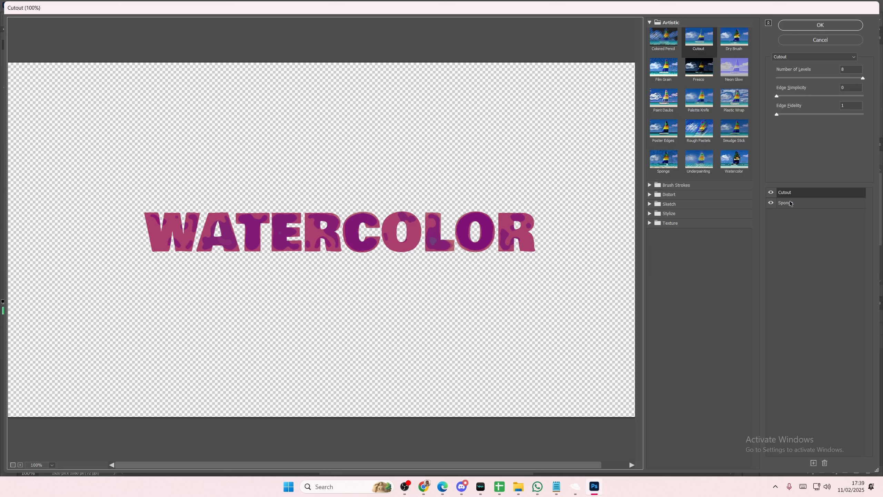
pyautogui.click(825, 462)
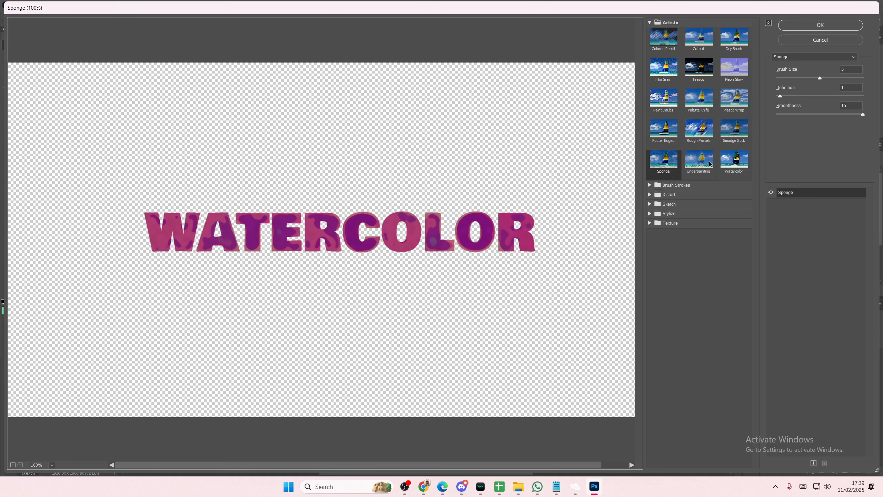
pyautogui.click(734, 160)
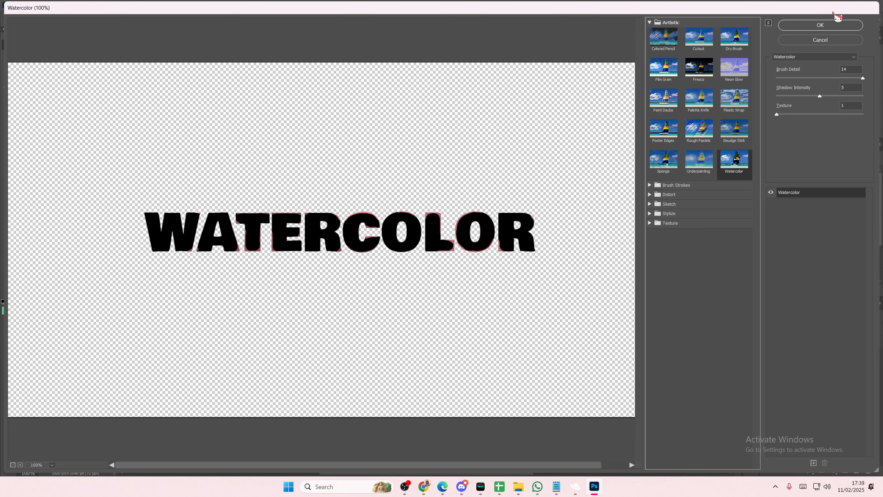
pyautogui.click(829, 25)
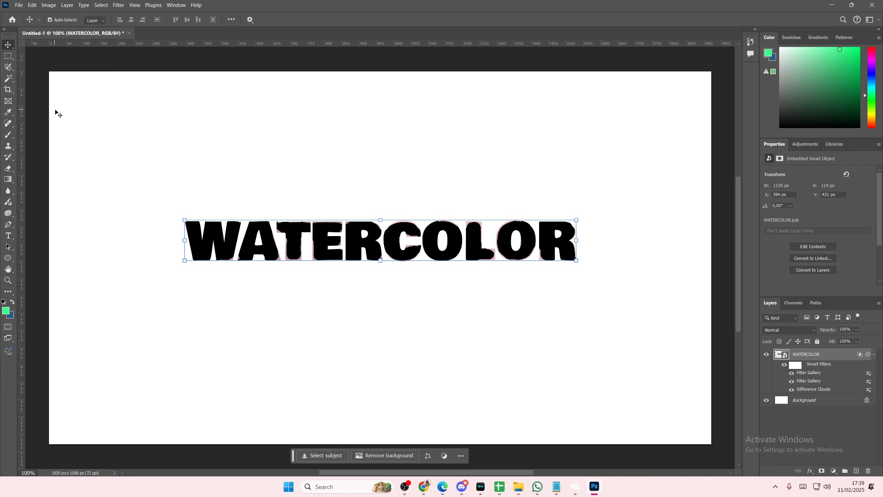
# Step: Set the blending opacity of the uppermost Filter Gallery smart filter to 20%
pyautogui.click(442, 486)
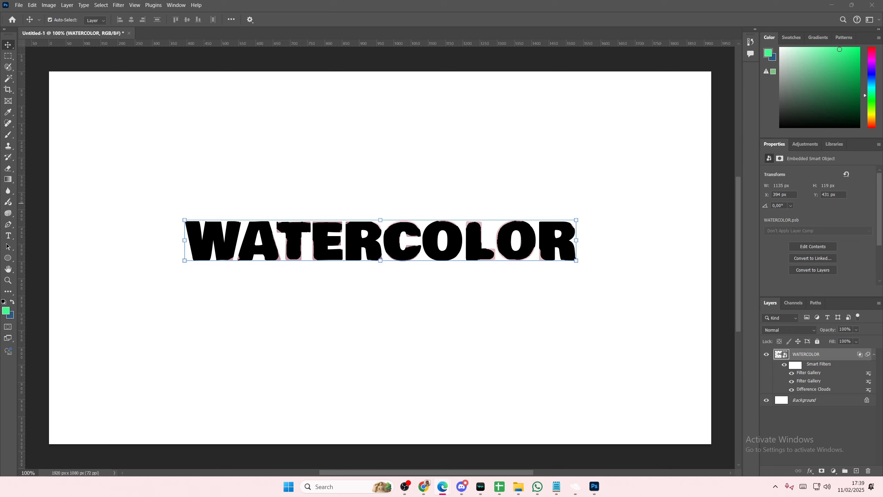
pyautogui.click(870, 379)
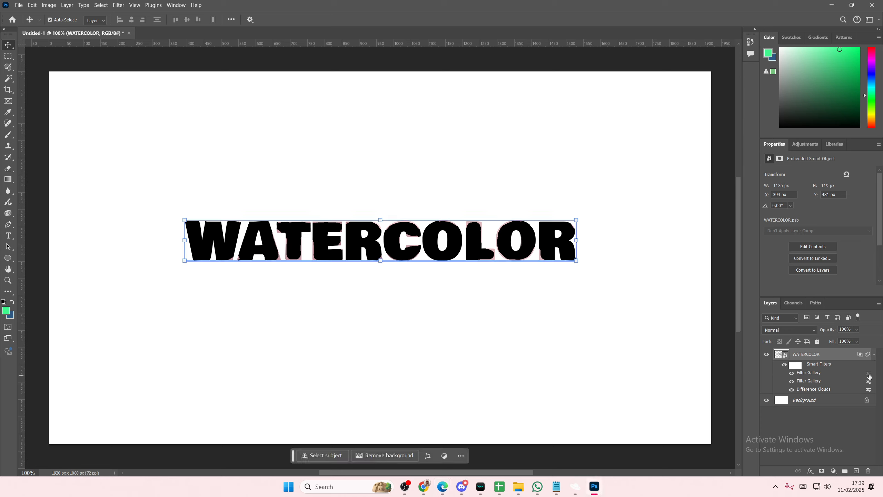
pyautogui.doubleClick(869, 375)
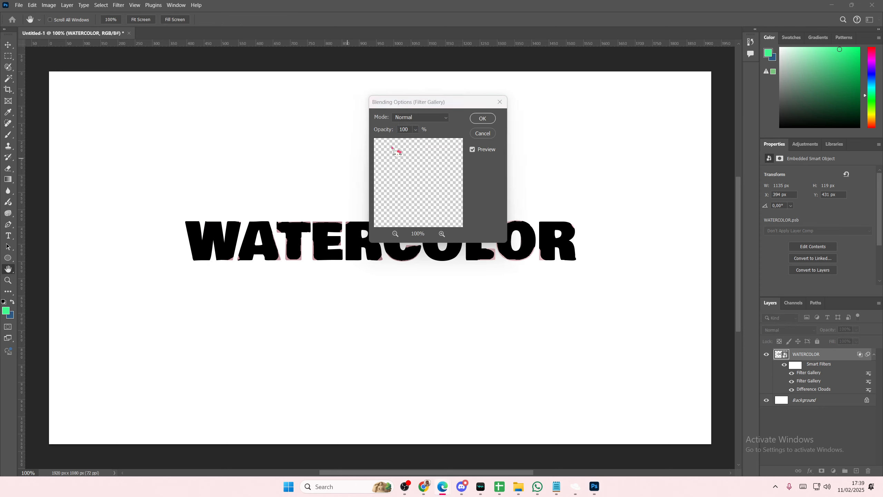
pyautogui.click(412, 132)
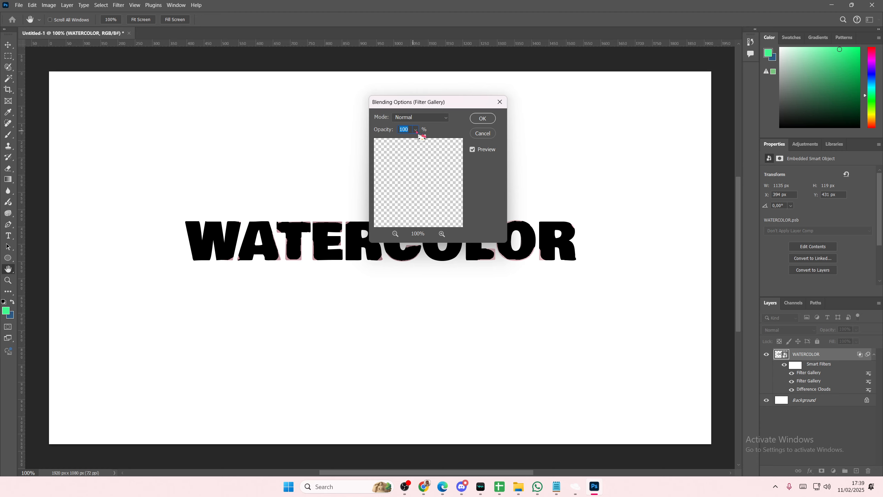
pyautogui.write('20')
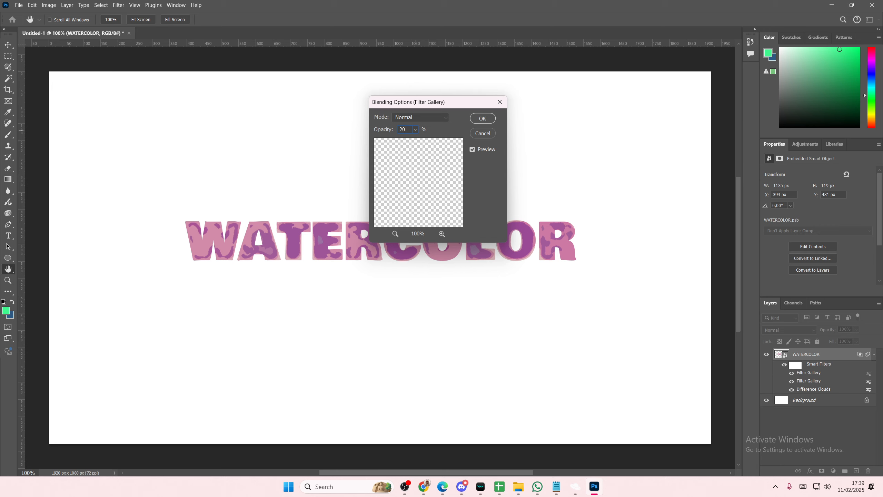
pyautogui.click(482, 119)
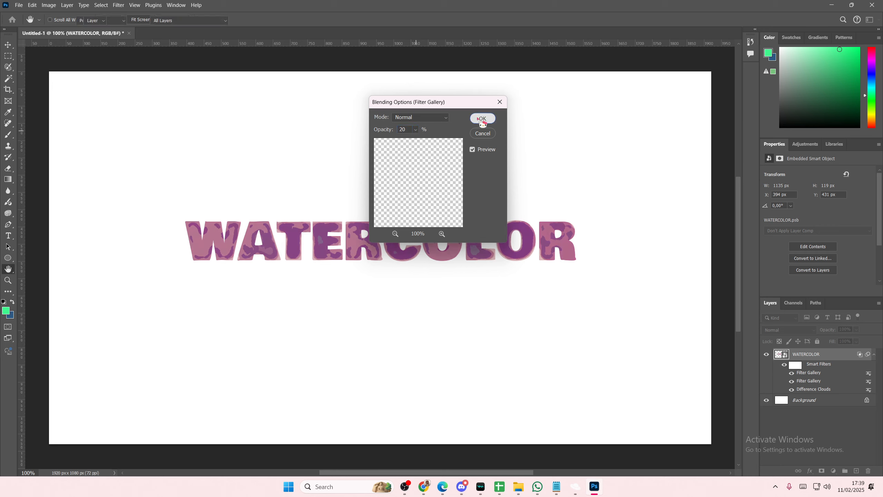
# Step: Choose the Grain texture effect in a new Filter Gallery with intensity 44, contrast 33 and grain type Regular
pyautogui.click(118, 5)
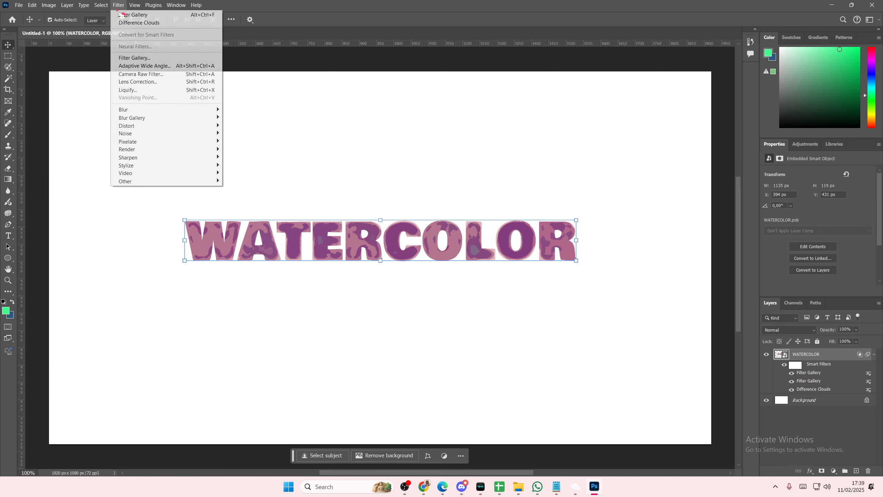
pyautogui.click(139, 58)
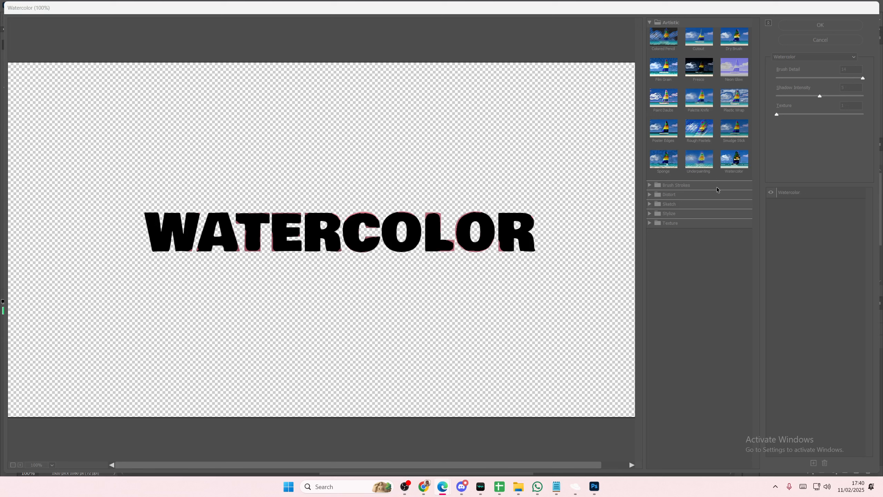
pyautogui.click(687, 224)
pyautogui.click(697, 239)
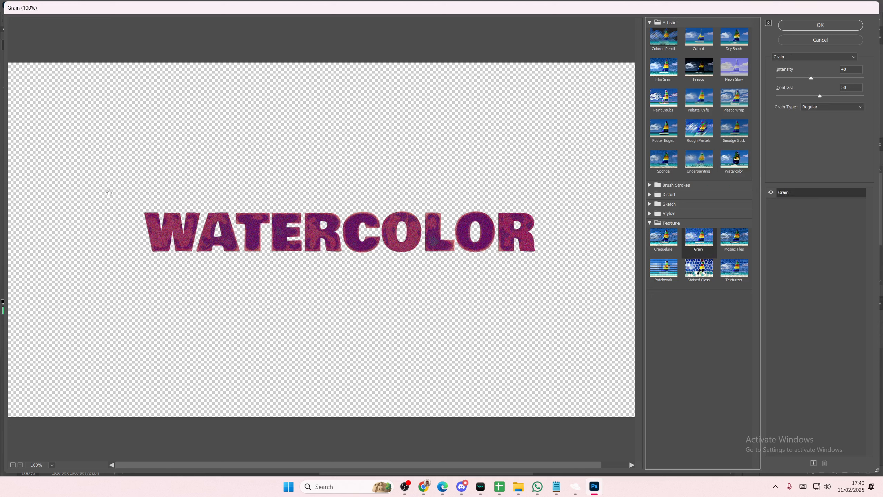
pyautogui.click(852, 70)
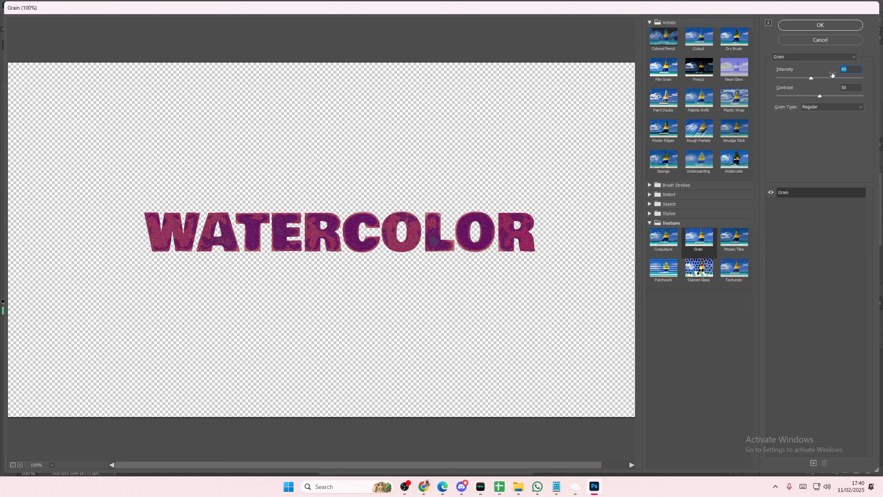
pyautogui.write('3')
pyautogui.write('44')
pyautogui.moveTo(849, 71); pyautogui.dragTo(828, 91)
pyautogui.write('33')
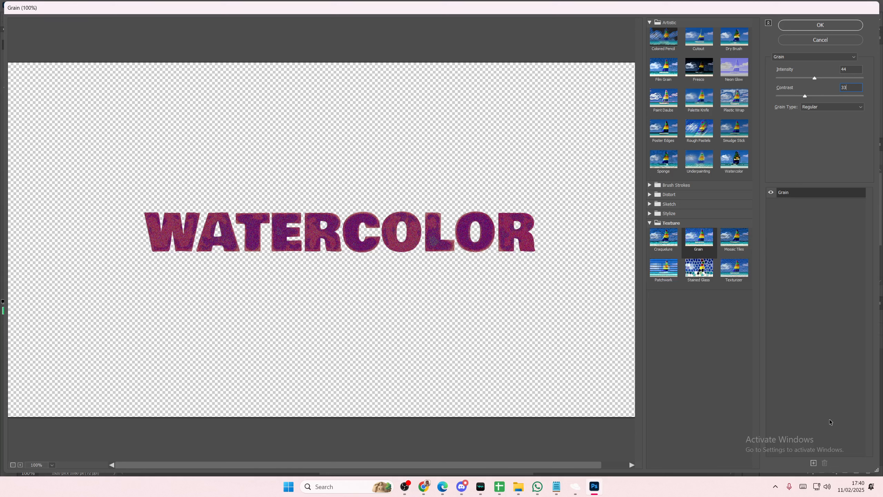
# Step: Add a Stamp sketch effect above Grain with light/dark balance 8 and smoothness 3, and apply the gallery
pyautogui.click(813, 462)
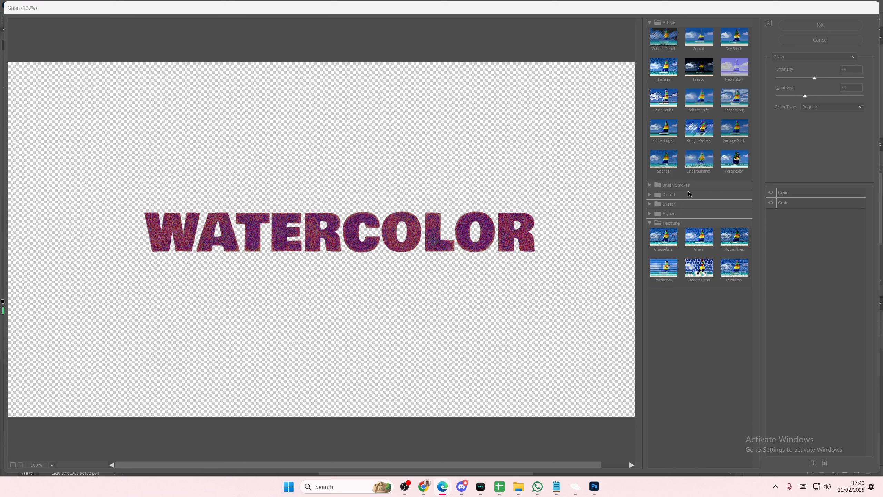
pyautogui.click(674, 204)
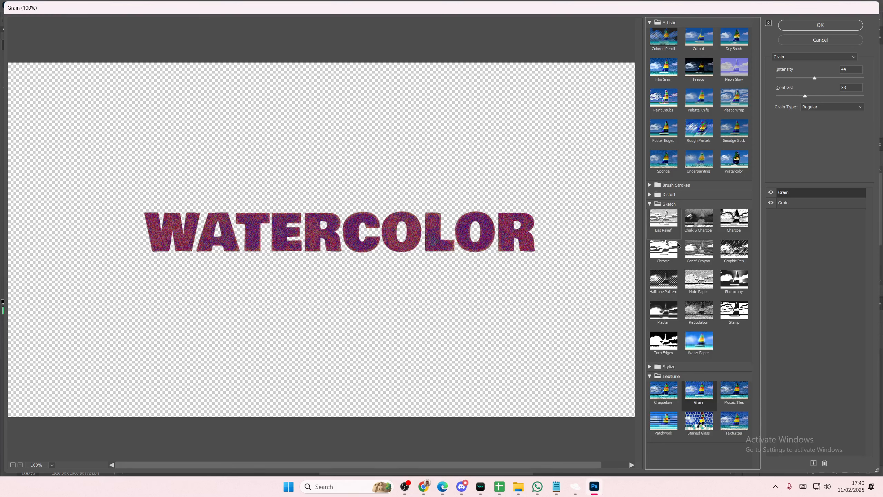
pyautogui.click(734, 310)
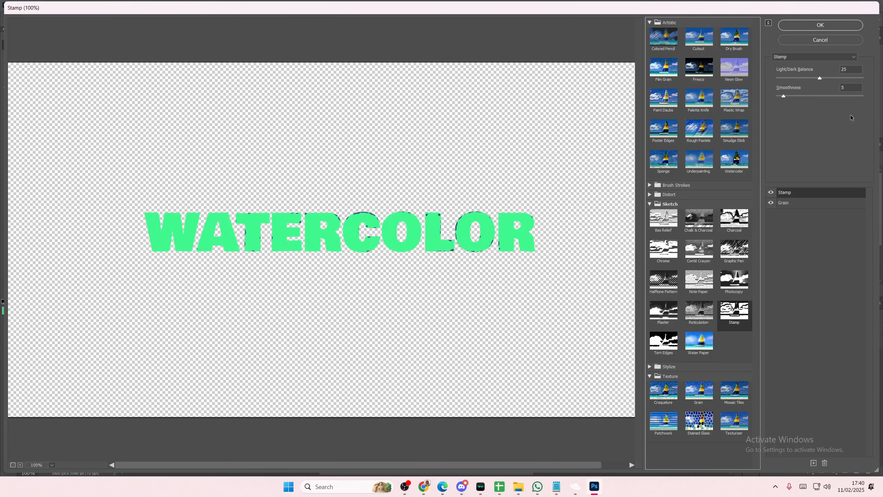
pyautogui.click(856, 69)
pyautogui.write('8')
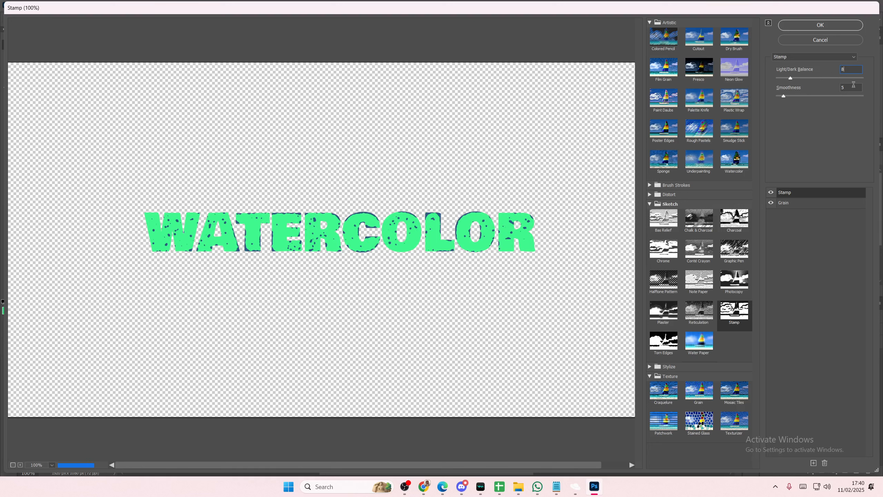
pyautogui.press('Tab')
pyautogui.write('3')
pyautogui.press('Return')
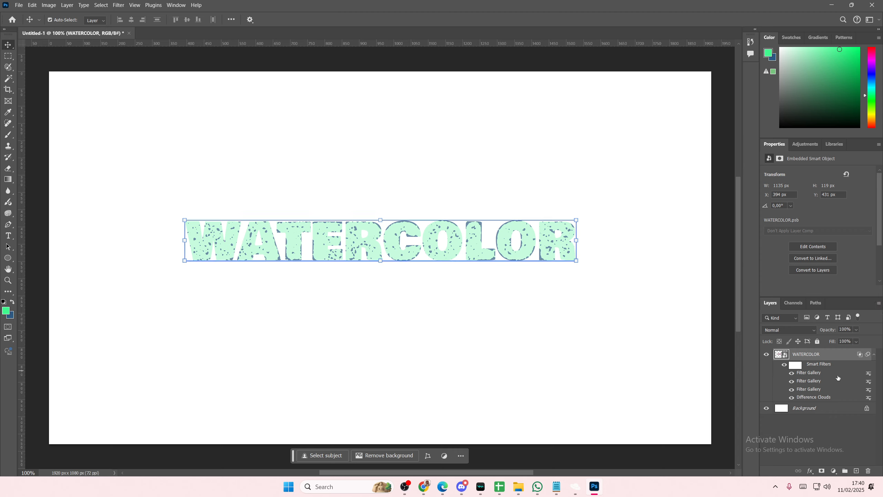
# Step: Set the uppermost Filter Gallery smart filter's blending mode to Overlay and its opacity to 14%
pyautogui.doubleClick(867, 374)
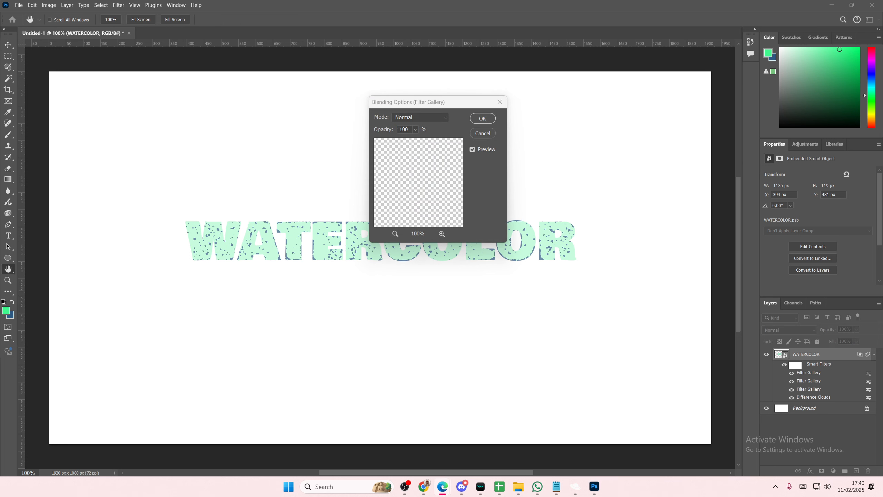
pyautogui.click(417, 117)
pyautogui.click(410, 241)
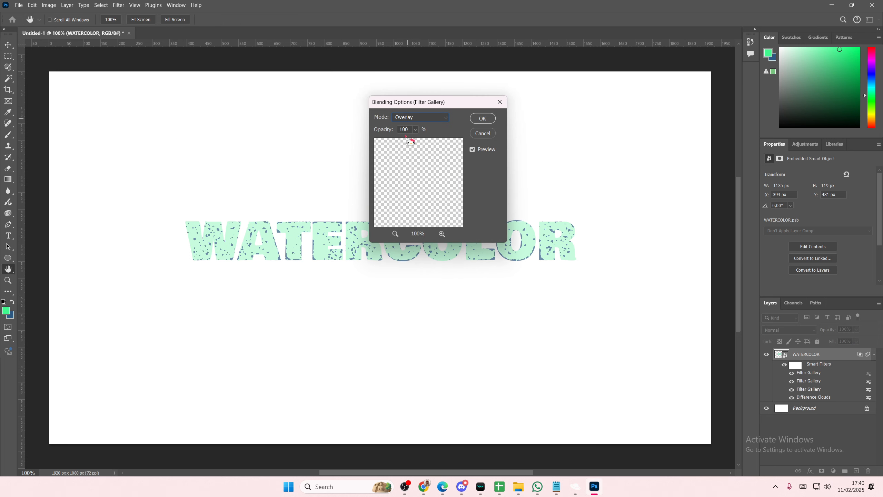
pyautogui.doubleClick(403, 130)
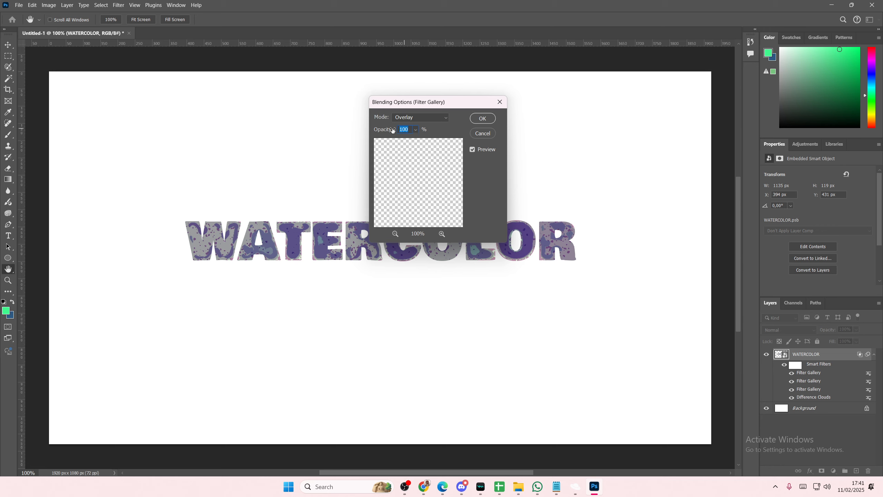
pyautogui.write('14')
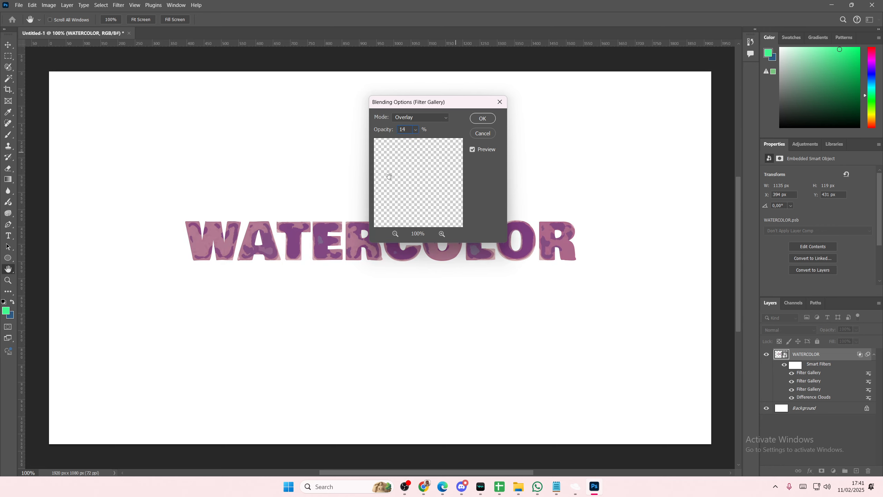
pyautogui.click(492, 119)
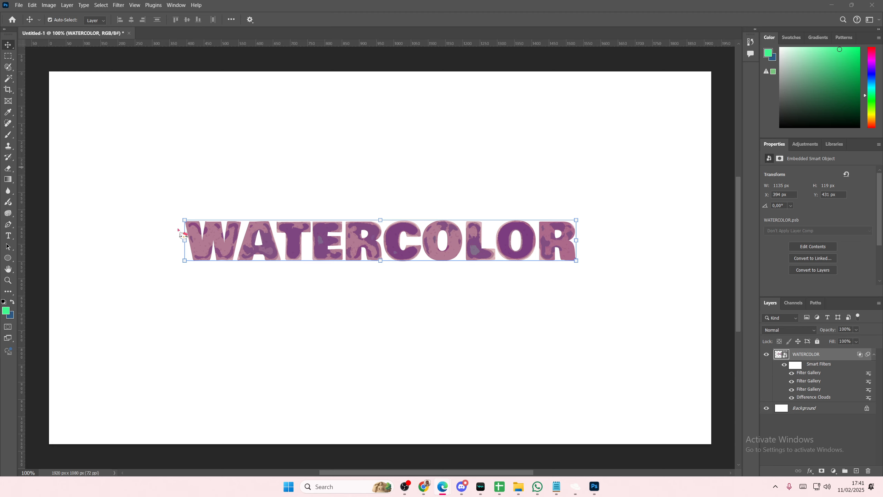
# Step: Apply an Add Noise filter to the WATERCOLOR layer with amount 5%, Gaussian distribution and Monochromatic enabled
pyautogui.click(119, 5)
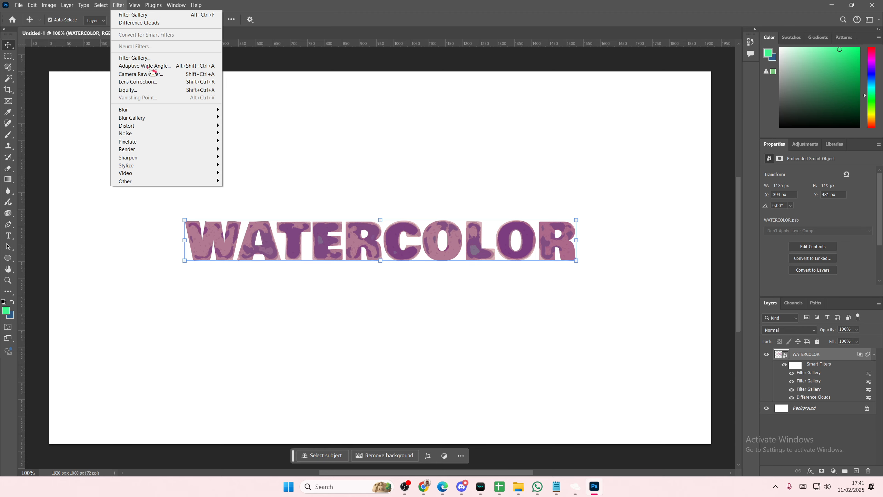
pyautogui.moveTo(164, 136)
pyautogui.click(236, 134)
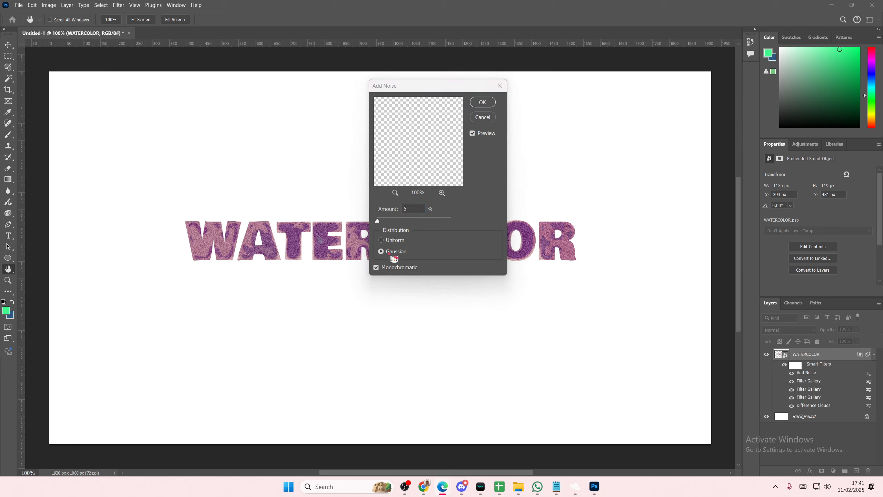
pyautogui.click(483, 103)
pyautogui.click(485, 104)
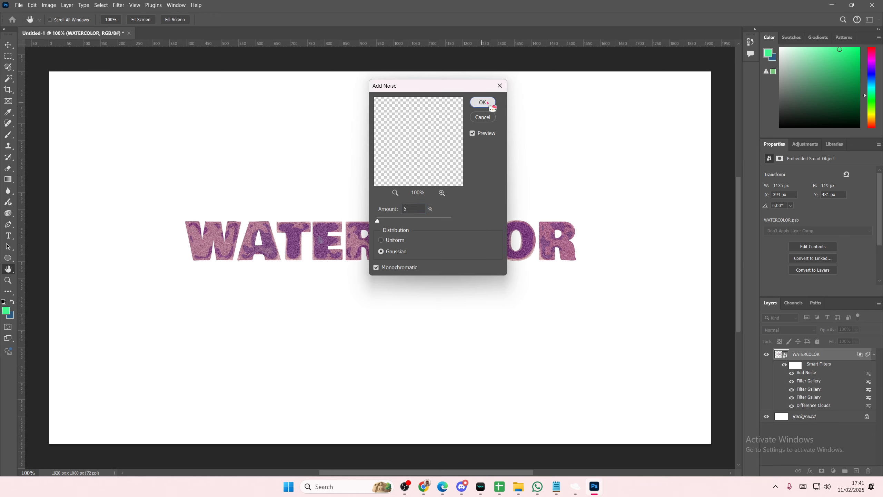